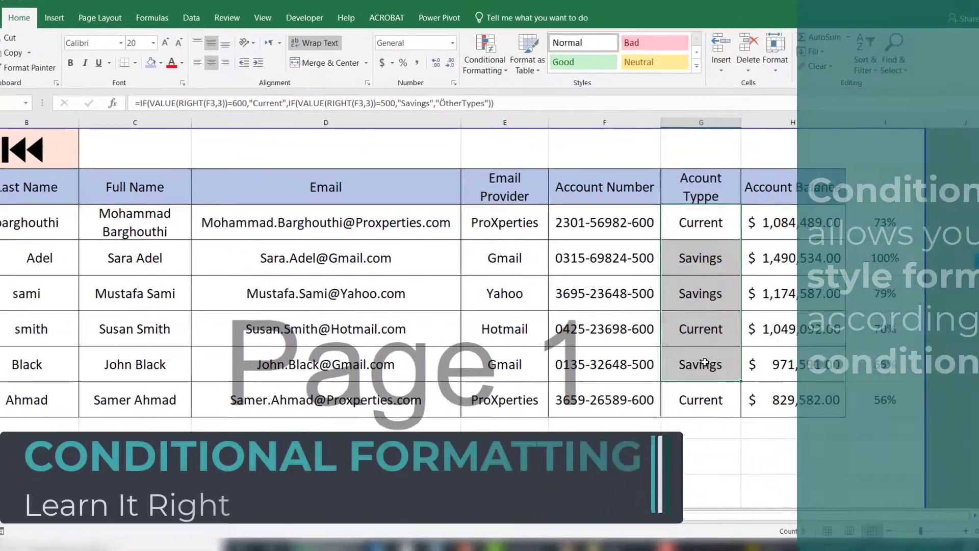
Start a new formatting rule for the Acount Typpe cells that targets cell values equal to "savings"
{"action": "left_click_drag", "start_coordinate": [705, 363], "coordinate": [702, 400]}
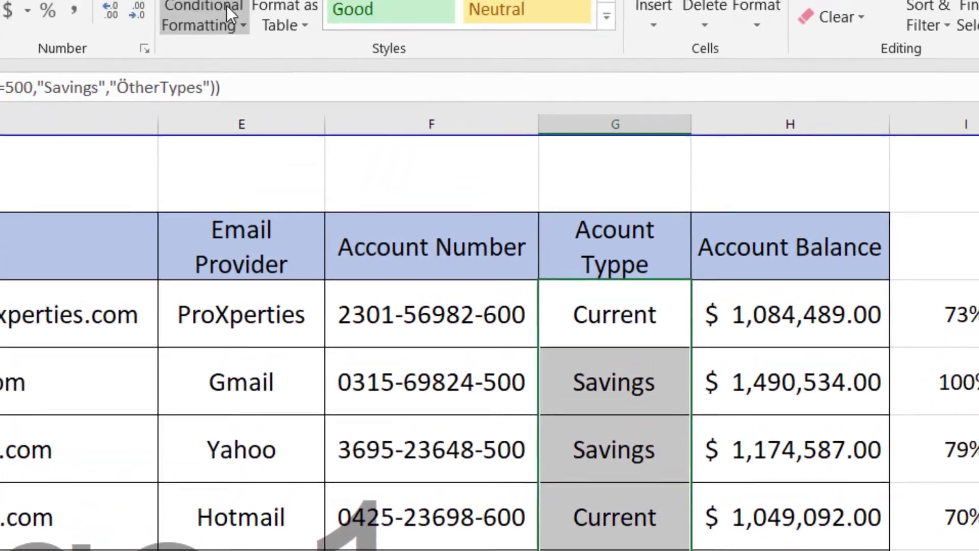
{"action": "left_click", "coordinate": [204, 23]}
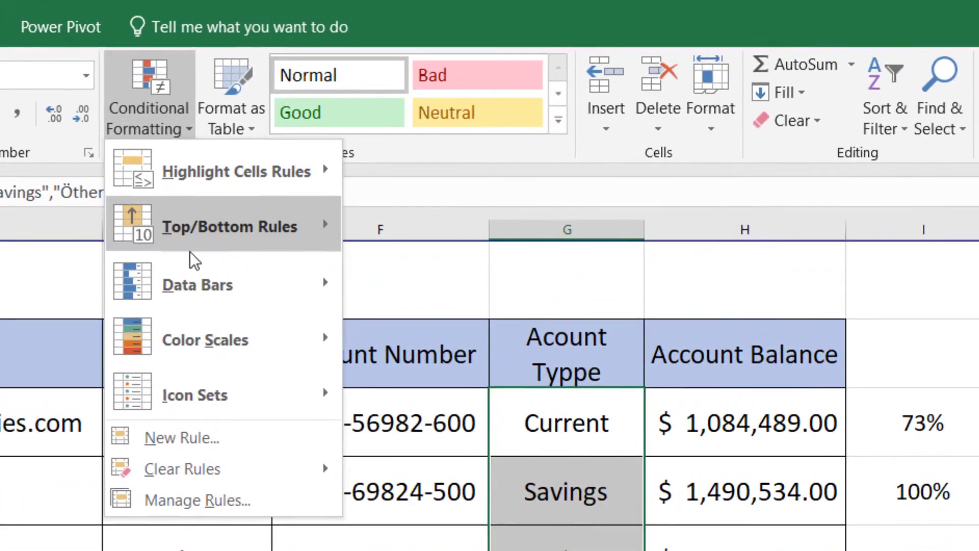
{"action": "left_click", "coordinate": [190, 436]}
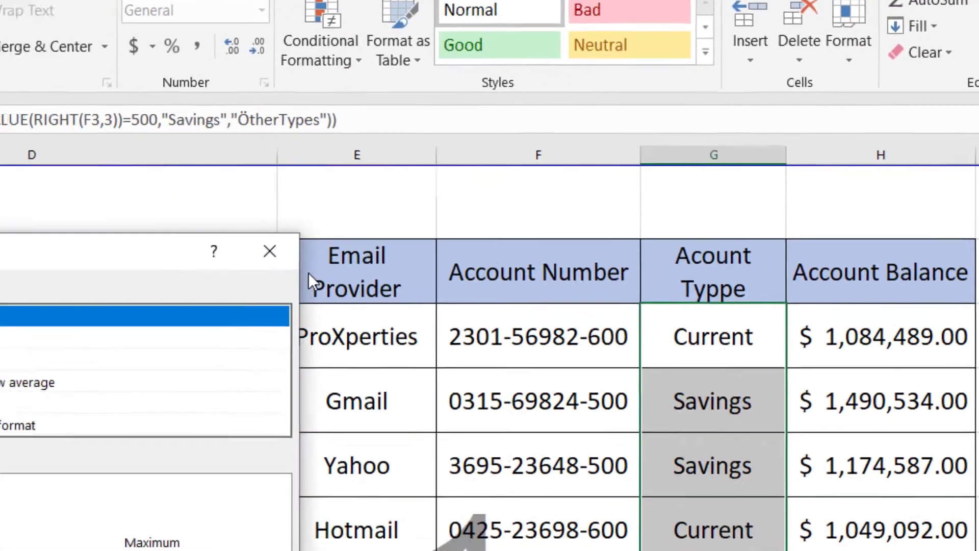
{"action": "left_click", "coordinate": [187, 182]}
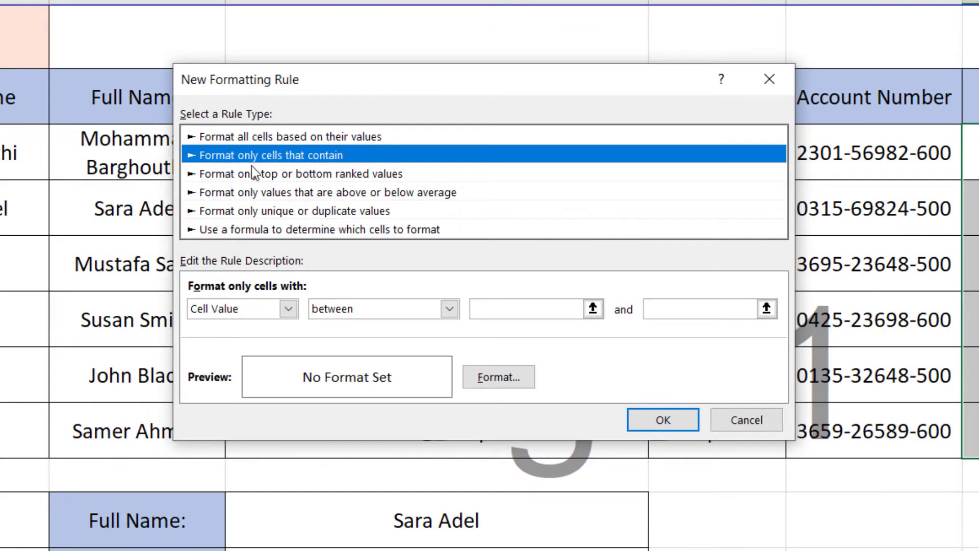
{"action": "left_click", "coordinate": [357, 312]}
{"action": "left_click", "coordinate": [336, 352]}
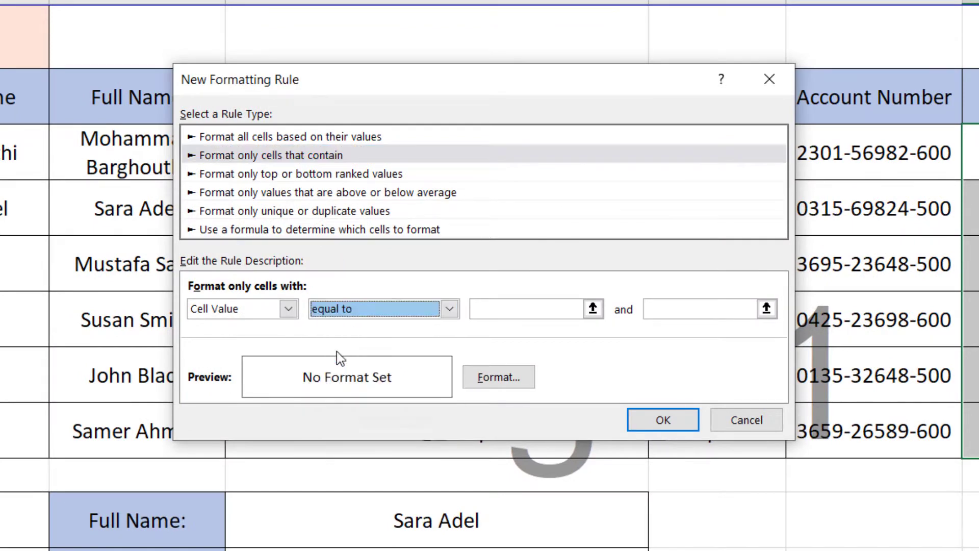
{"action": "left_click", "coordinate": [503, 307]}
{"action": "type", "text": "savings"}
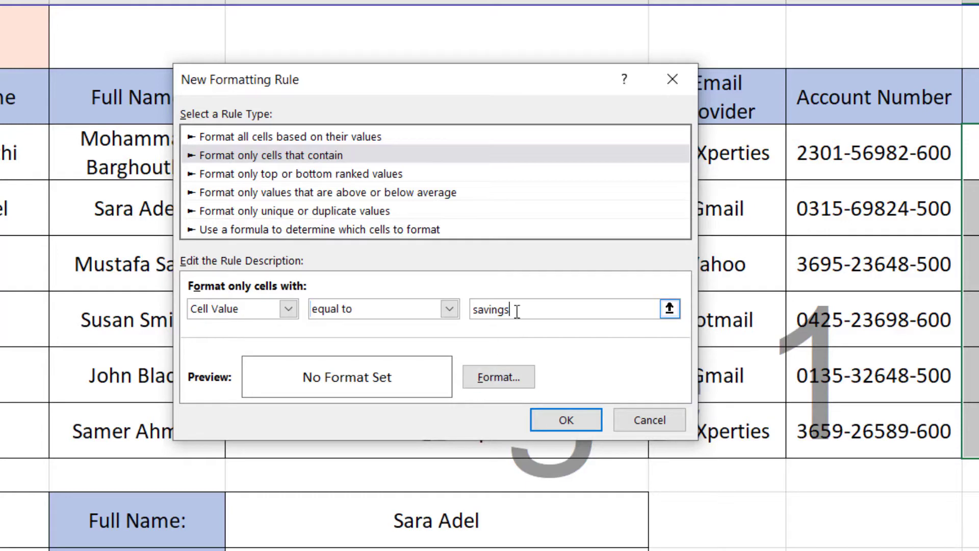
Give the savings rule a yellow background fill and apply it to the selected cells
{"action": "left_click", "coordinate": [499, 377]}
{"action": "left_click", "coordinate": [231, 215]}
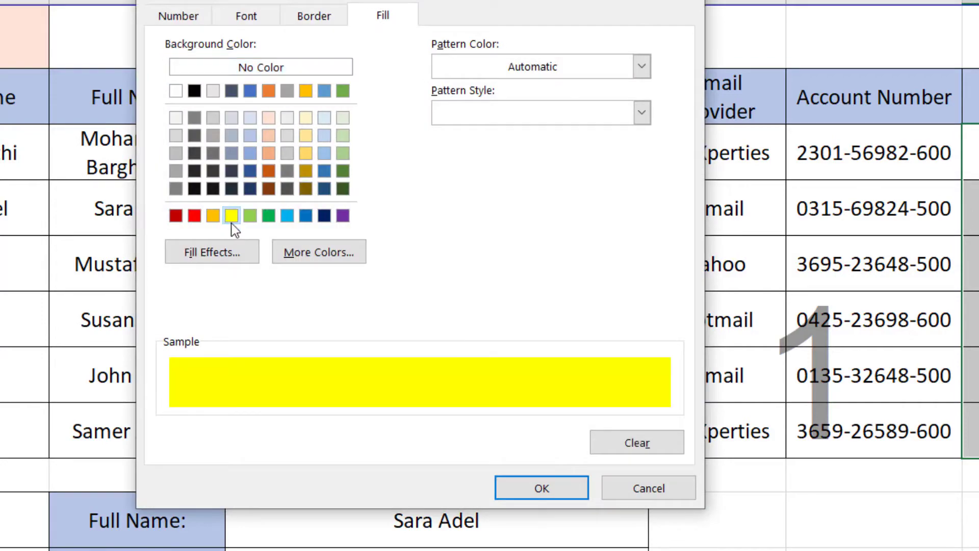
{"action": "left_click", "coordinate": [542, 488]}
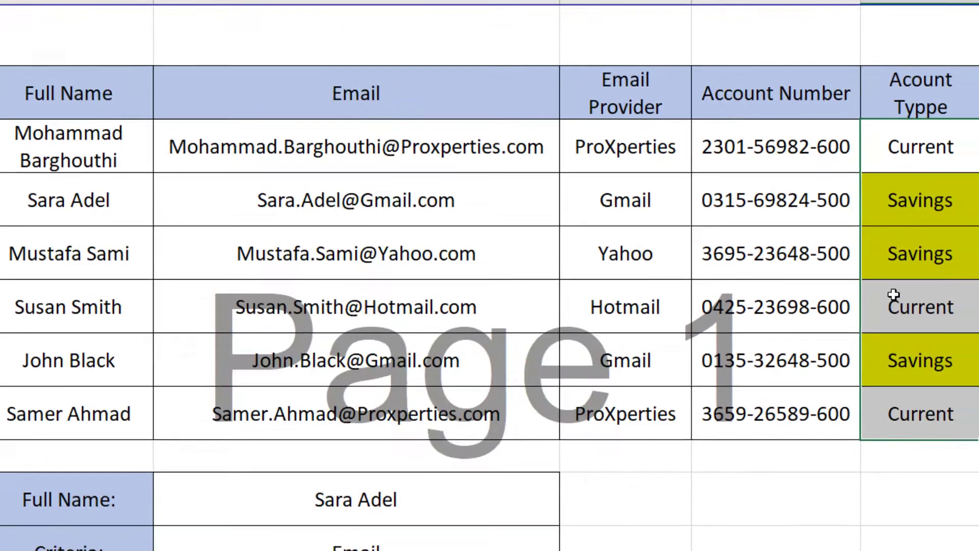
{"action": "left_click", "coordinate": [893, 294]}
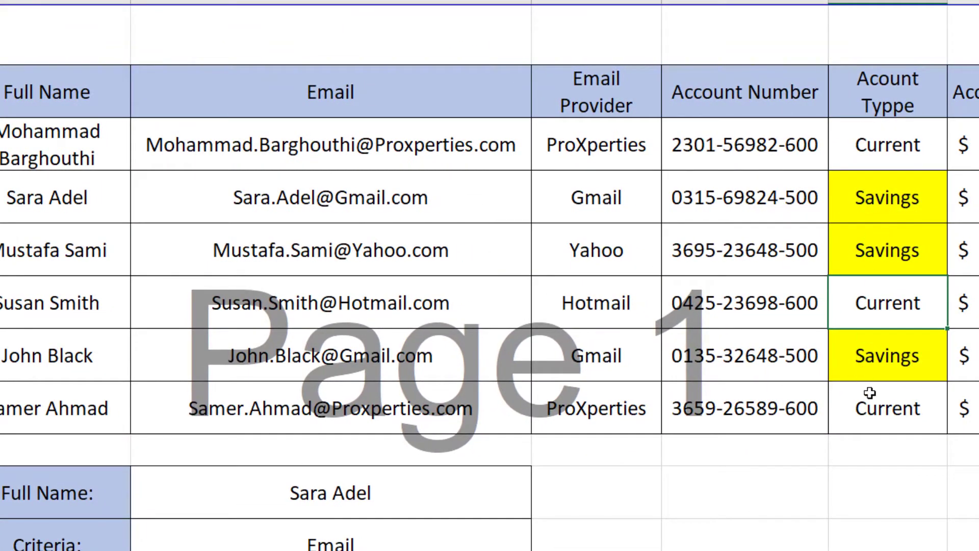
Add a second formatting rule to the Acount Typpe cells that fills values equal to "current" with green
{"action": "left_click_drag", "start_coordinate": [870, 393], "coordinate": [879, 153]}
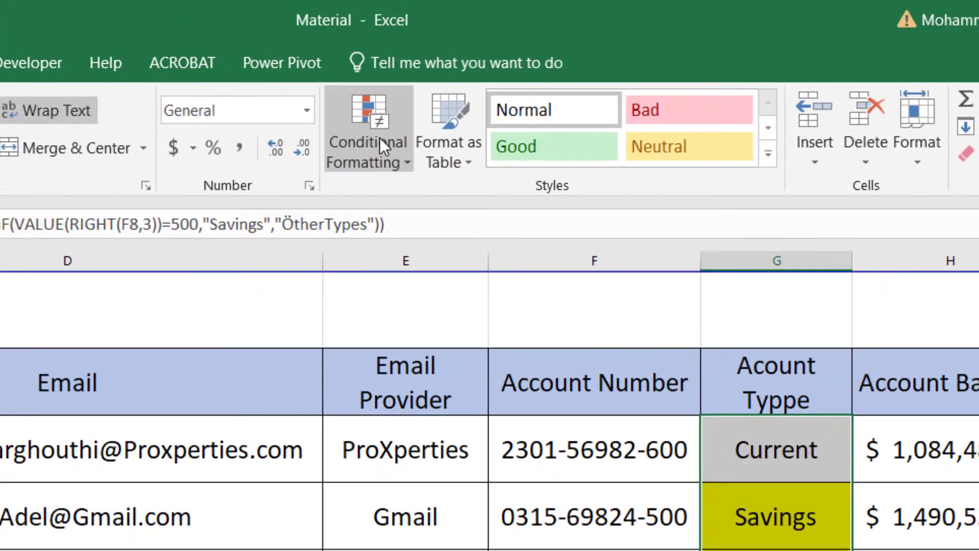
{"action": "left_click", "coordinate": [394, 120]}
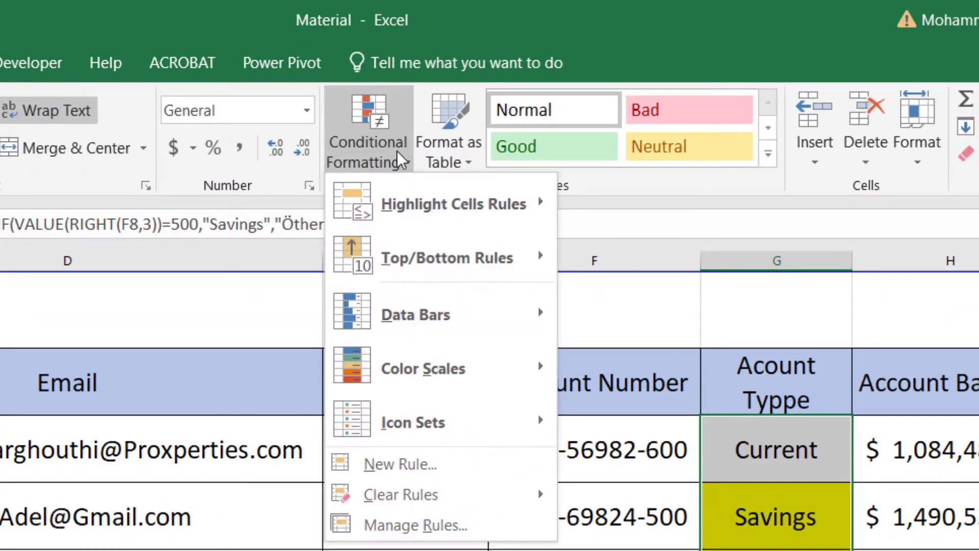
{"action": "left_click", "coordinate": [440, 471]}
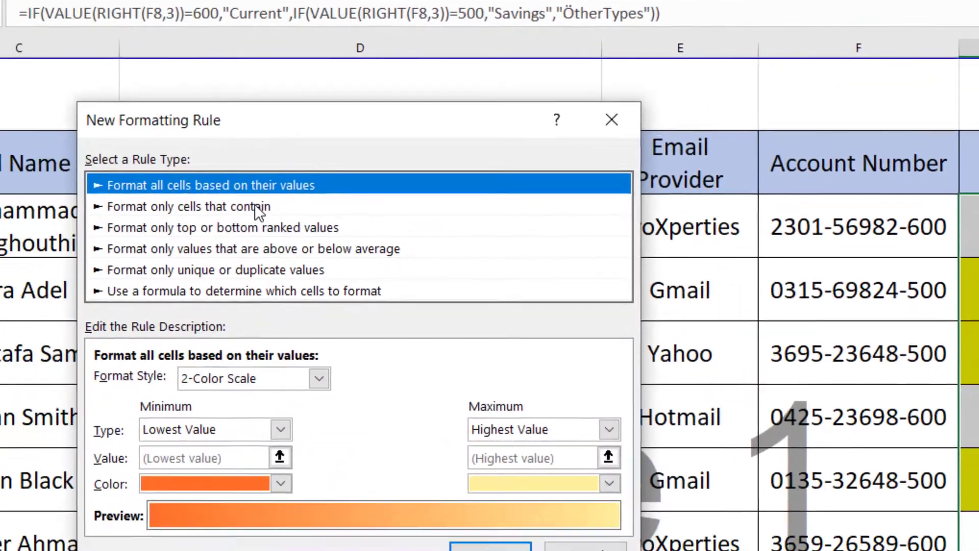
{"action": "left_click", "coordinate": [255, 207]}
{"action": "left_click", "coordinate": [438, 345]}
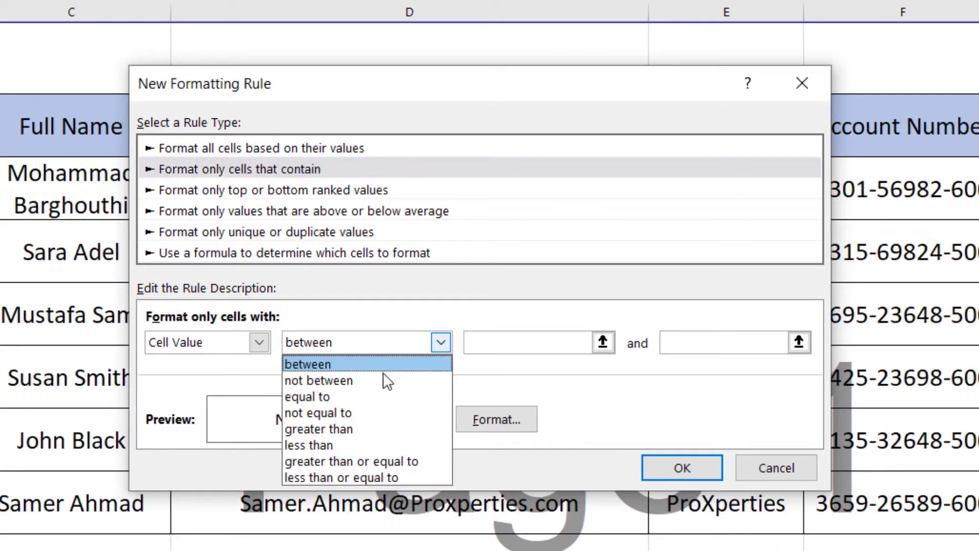
{"action": "left_click", "coordinate": [345, 395]}
{"action": "left_click", "coordinate": [502, 342]}
{"action": "type", "text": "curr"}
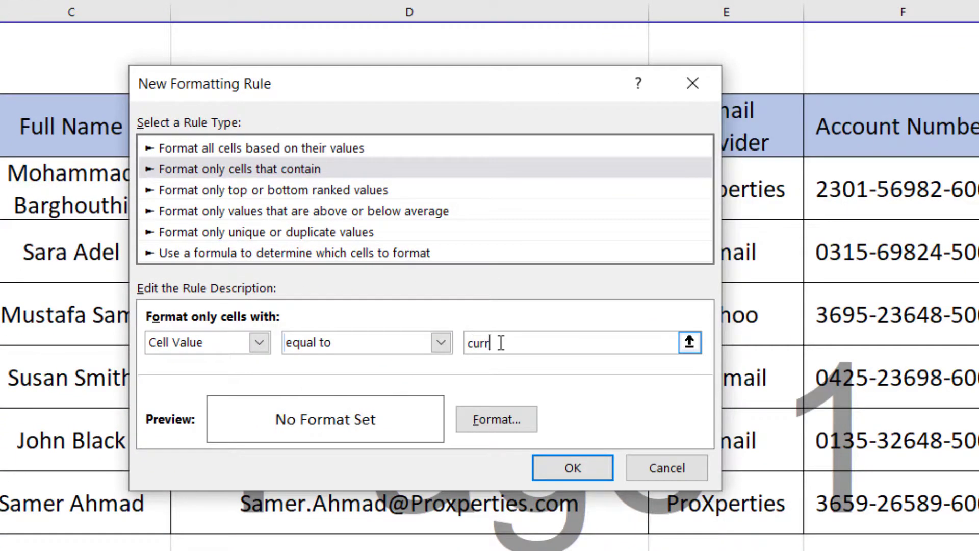
{"action": "type", "text": "ent"}
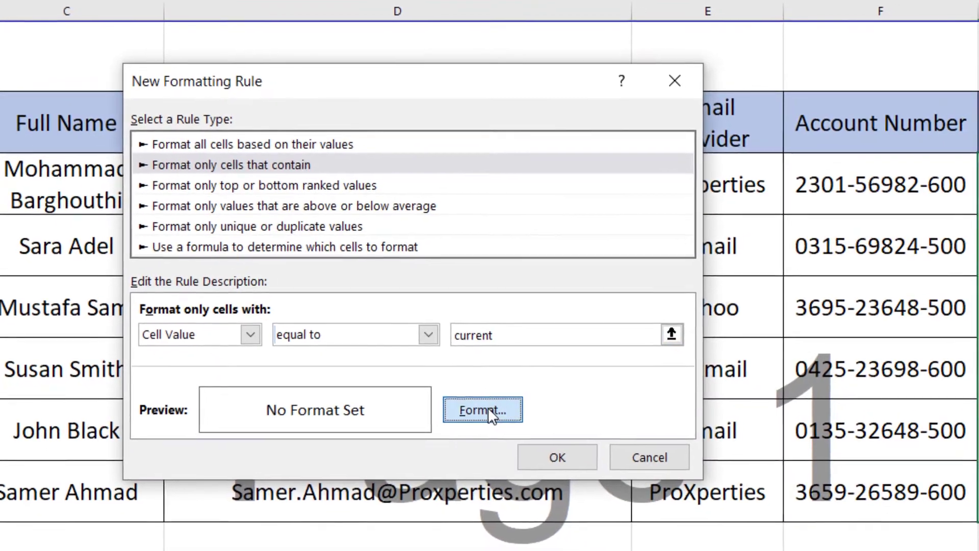
{"action": "left_click", "coordinate": [492, 416]}
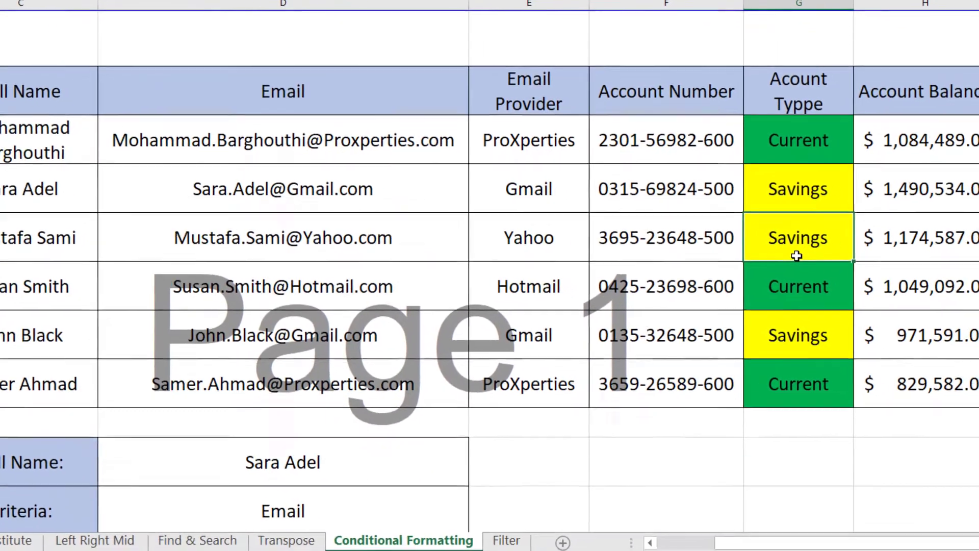
Replace the account type in the Yahoo row with "current" to test the formatting rules
{"action": "type", "text": "current"}
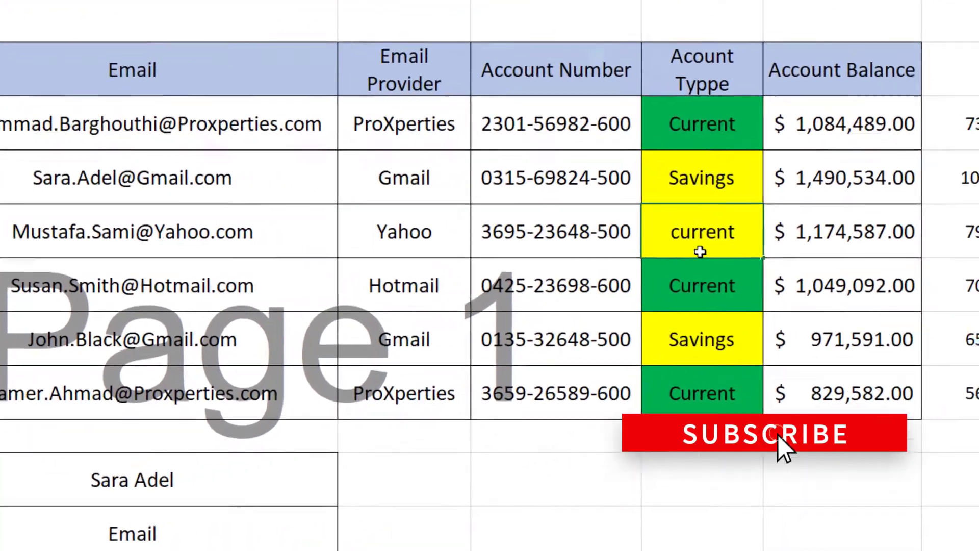
{"action": "key", "text": "Return"}
{"action": "key", "text": "Return"}
{"action": "key", "text": "Return"}
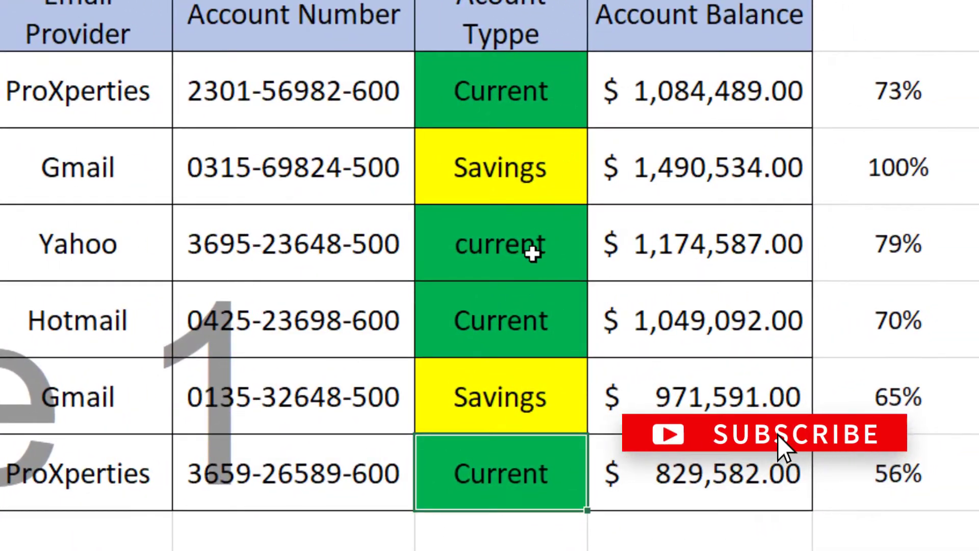
{"action": "left_click", "coordinate": [725, 239]}
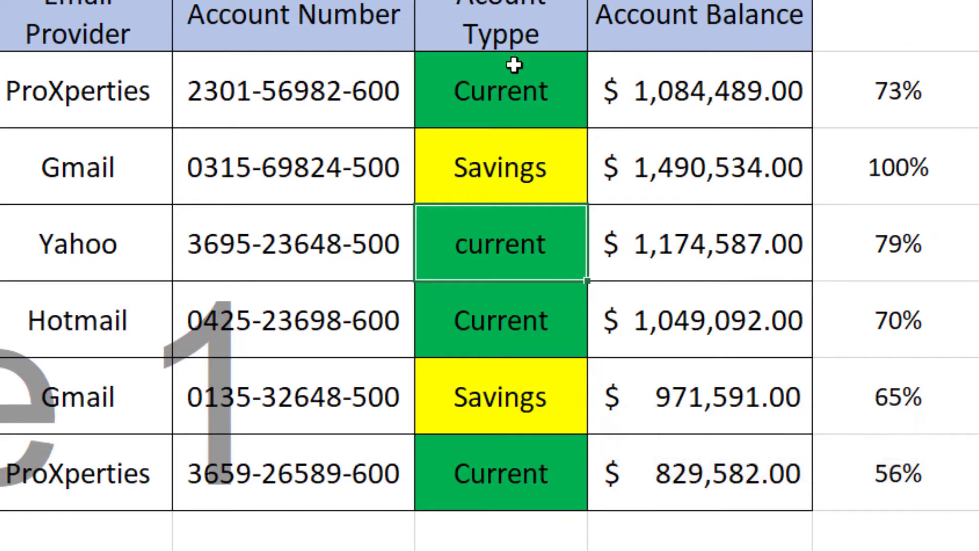
Apply blue gradient data bars to the values in the Account Balance column
{"action": "mouse_move", "coordinate": [511, 75]}
{"action": "left_mouse_down"}
{"action": "mouse_move", "coordinate": [505, 234]}
{"action": "mouse_move", "coordinate": [516, 465]}
{"action": "left_mouse_up"}
{"action": "left_click_drag", "start_coordinate": [642, 102], "coordinate": [646, 452]}
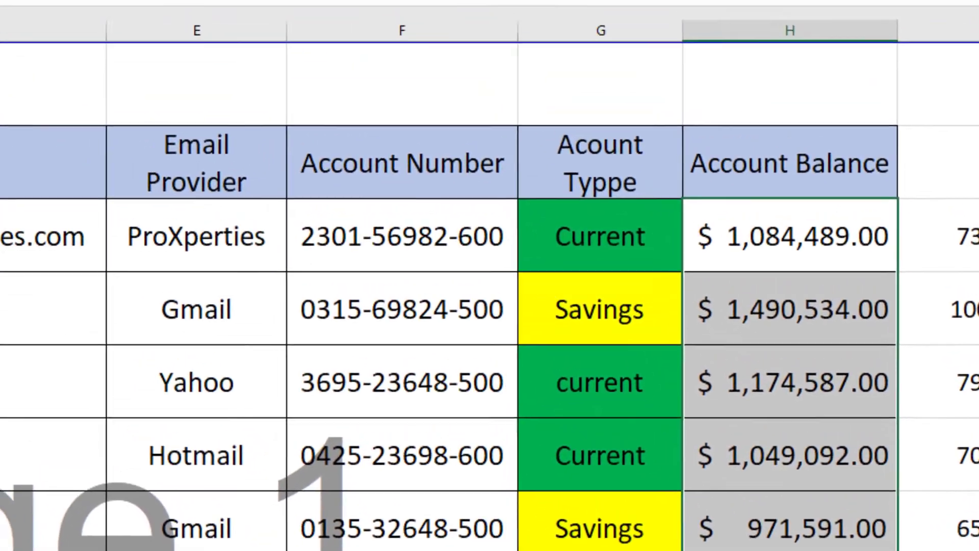
{"action": "left_click", "coordinate": [230, 19]}
{"action": "mouse_move", "coordinate": [357, 286]}
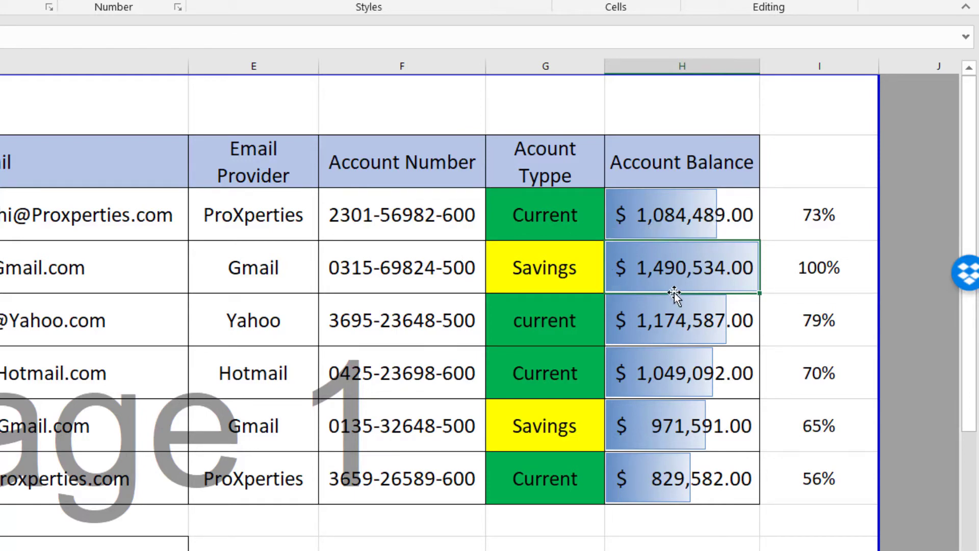
Hide the numbers in the Account Balance cells with the custom number format ;;;
{"action": "left_click_drag", "start_coordinate": [669, 477], "coordinate": [702, 230]}
{"action": "right_click", "coordinate": [704, 237]}
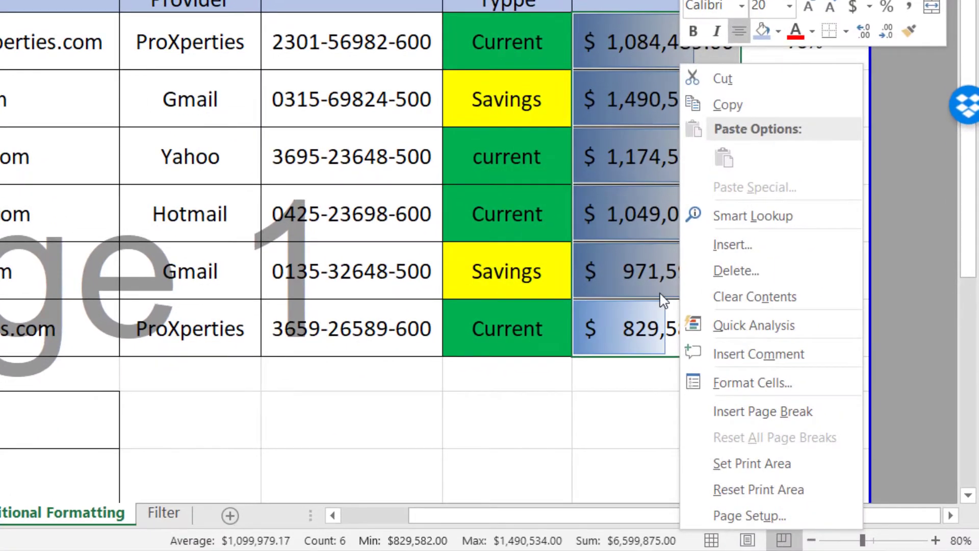
{"action": "left_click", "coordinate": [715, 392]}
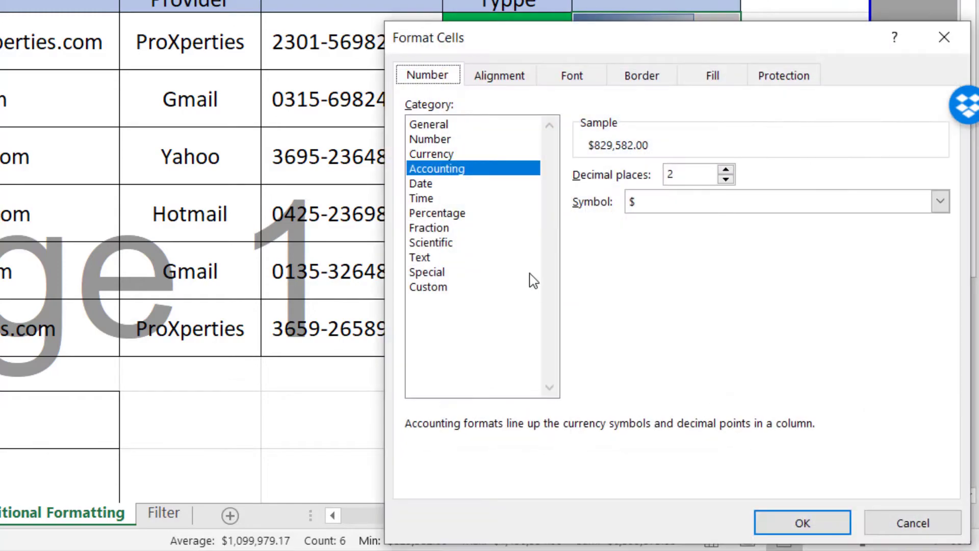
{"action": "left_click", "coordinate": [439, 286]}
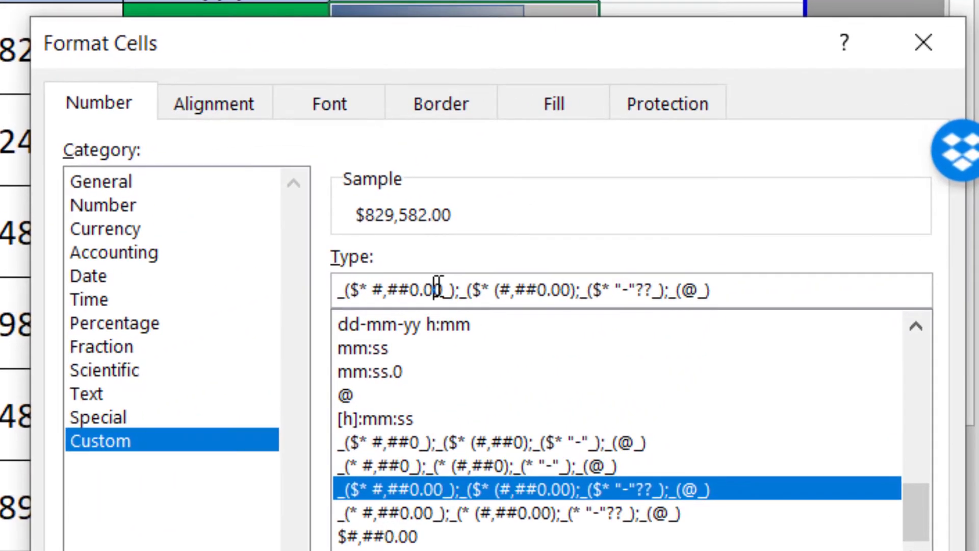
{"action": "left_click", "coordinate": [505, 282]}
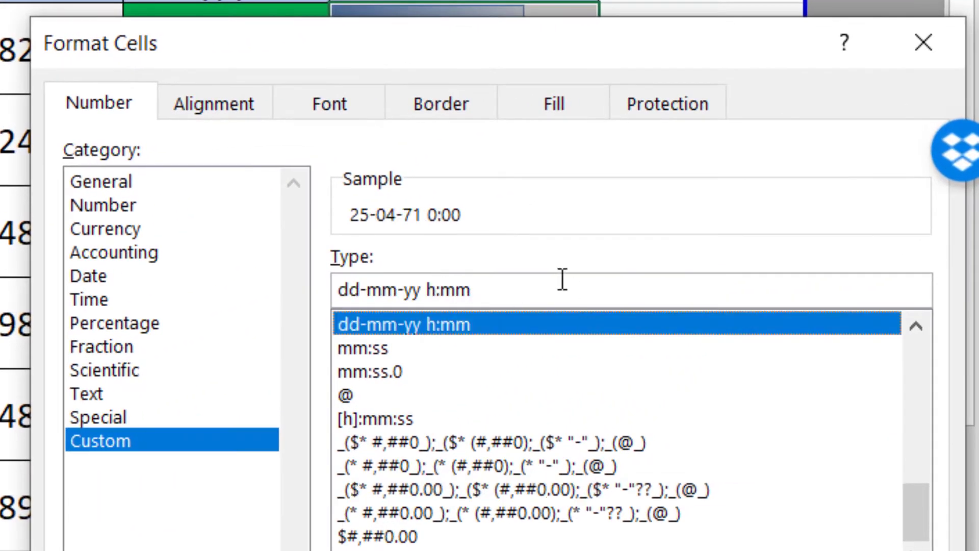
{"action": "left_click_drag", "start_coordinate": [530, 291], "coordinate": [213, 285]}
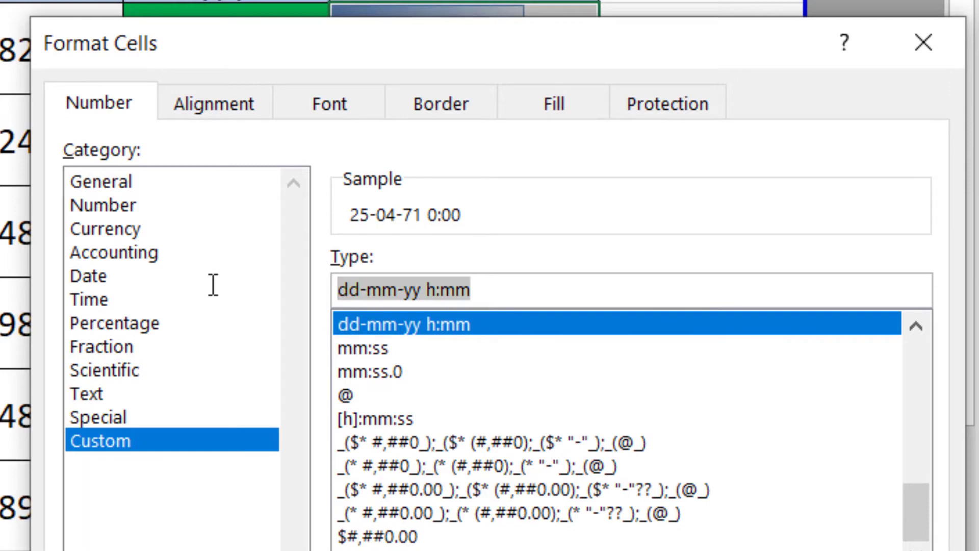
{"action": "type", "text": ";;;"}
{"action": "key", "text": "Return"}
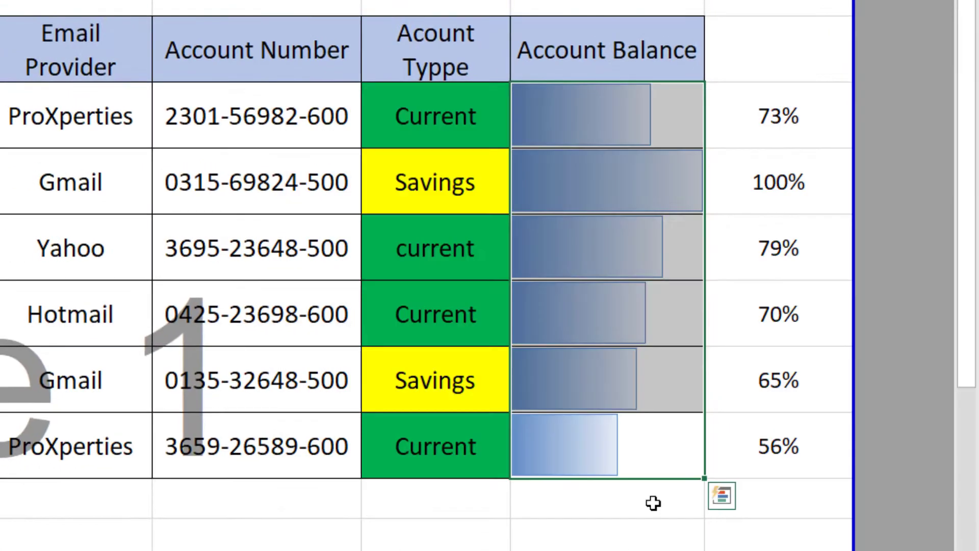
{"action": "left_click", "coordinate": [641, 273]}
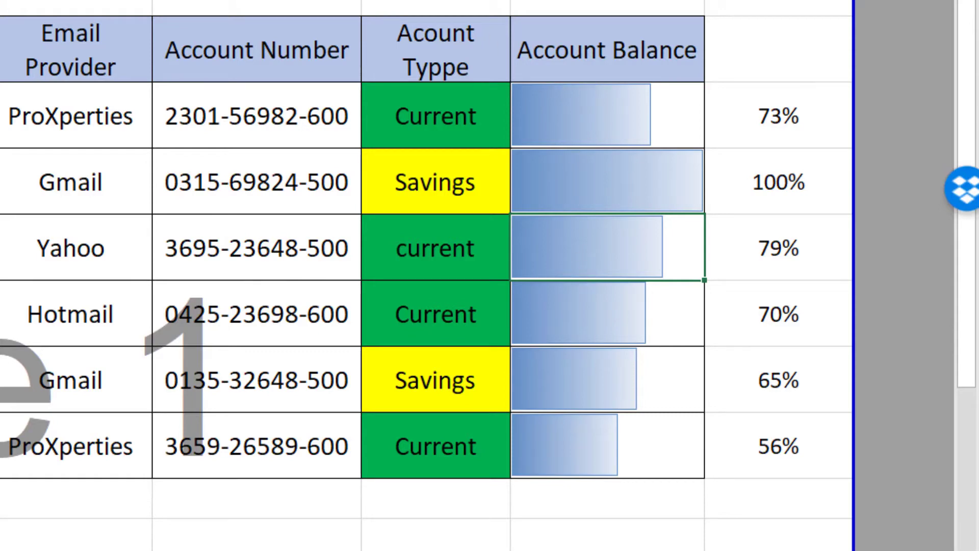
Format the Account Balance cells as Currency with the $ symbol
{"action": "left_click", "coordinate": [605, 144]}
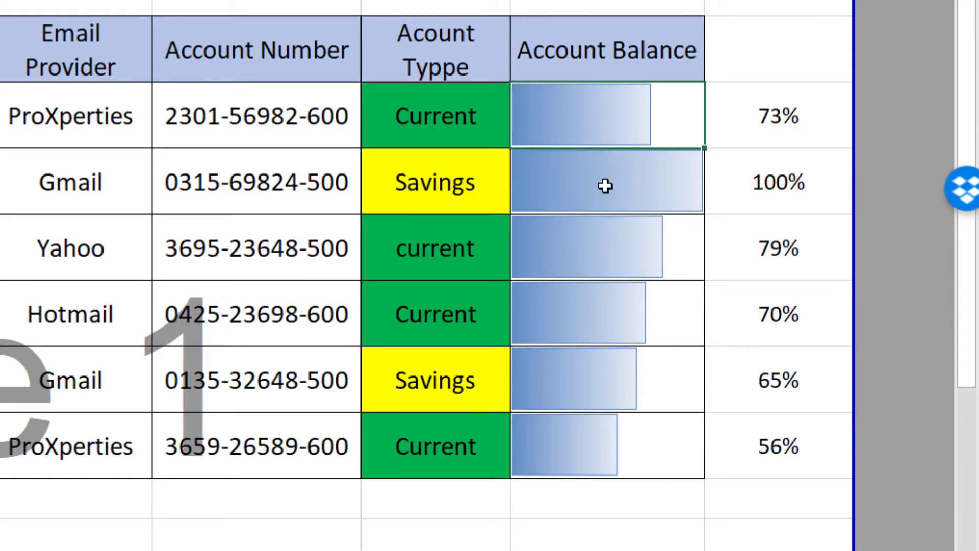
{"action": "left_click_drag", "start_coordinate": [605, 185], "coordinate": [586, 426]}
{"action": "left_click_drag", "start_coordinate": [602, 125], "coordinate": [589, 431]}
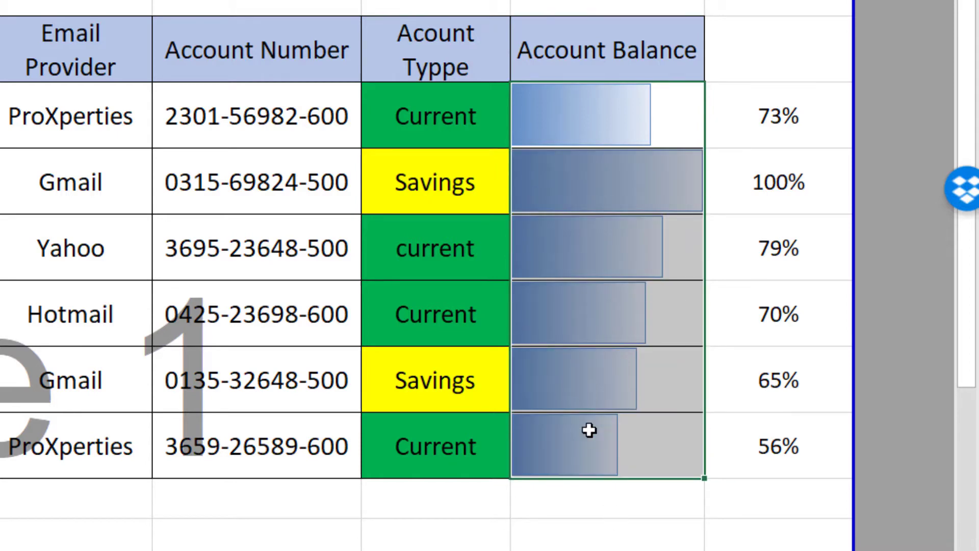
{"action": "right_click", "coordinate": [589, 430]}
{"action": "left_click", "coordinate": [654, 265]}
{"action": "left_click", "coordinate": [378, 91]}
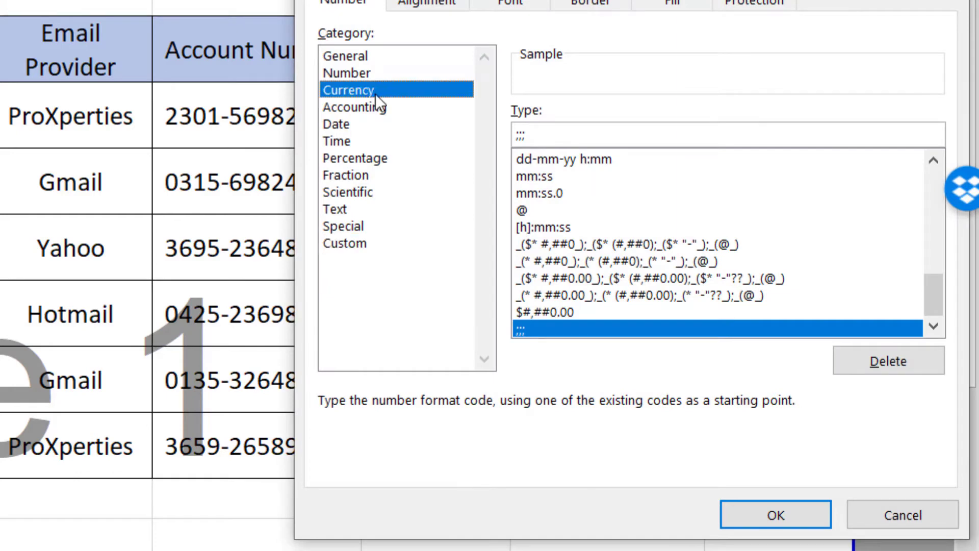
{"action": "left_click", "coordinate": [579, 146]}
{"action": "left_click", "coordinate": [579, 183]}
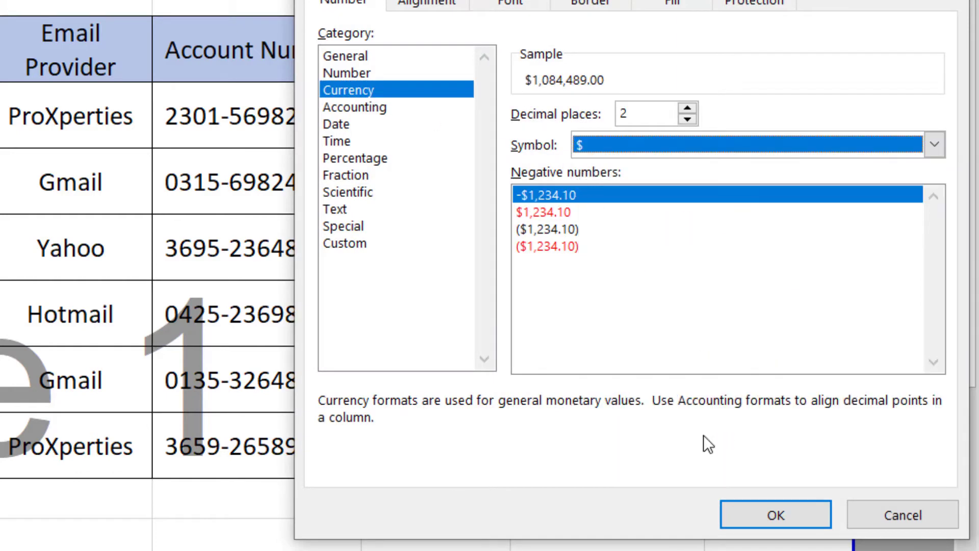
{"action": "left_click", "coordinate": [773, 514]}
{"action": "left_click", "coordinate": [561, 503]}
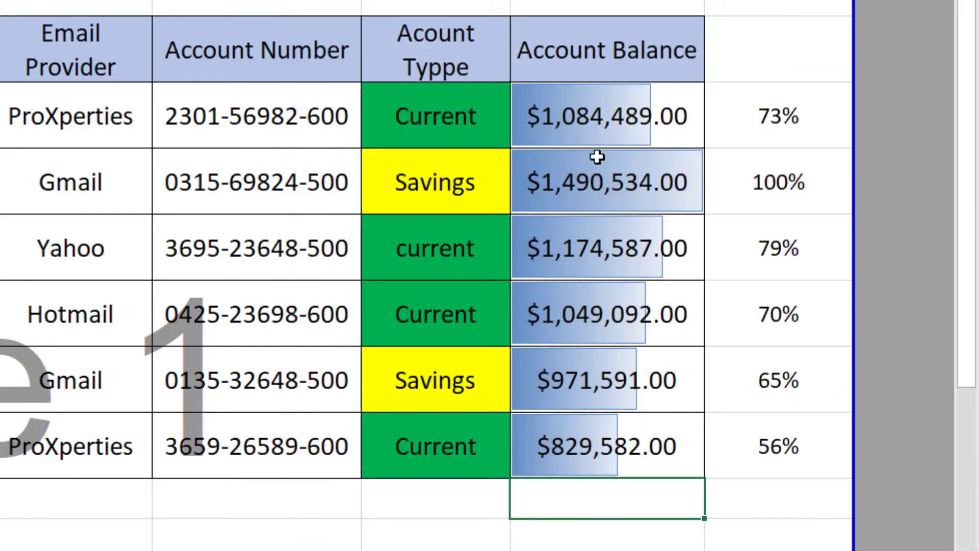
Delete the Data Bar rule from the Account Balance cells in the Conditional Formatting Rules Manager
{"action": "left_click_drag", "start_coordinate": [582, 115], "coordinate": [586, 447]}
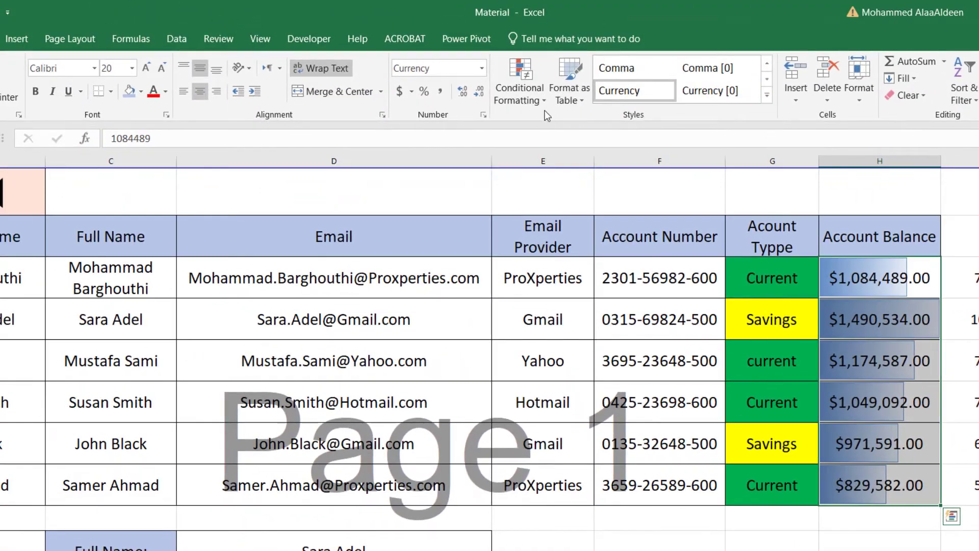
{"action": "left_click", "coordinate": [533, 99]}
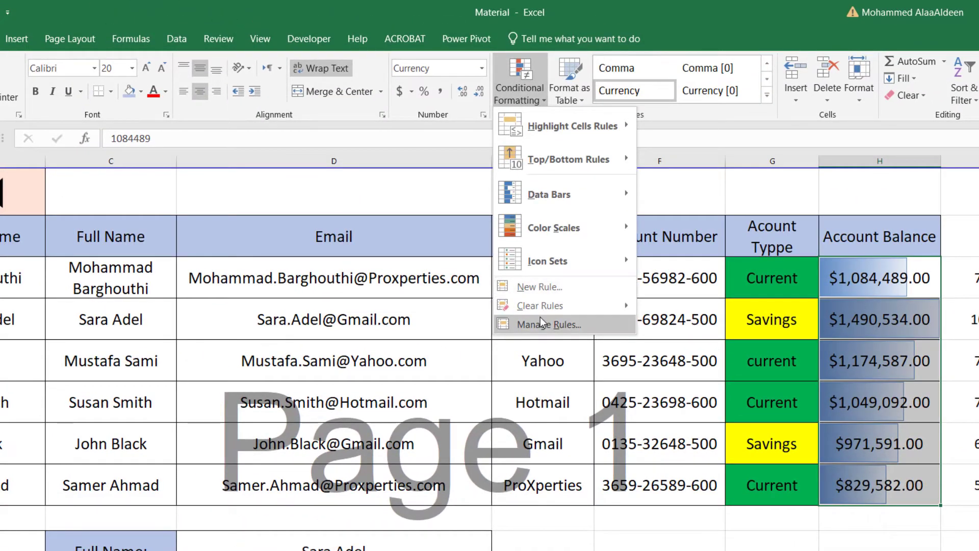
{"action": "left_click", "coordinate": [540, 317]}
{"action": "left_click", "coordinate": [220, 326]}
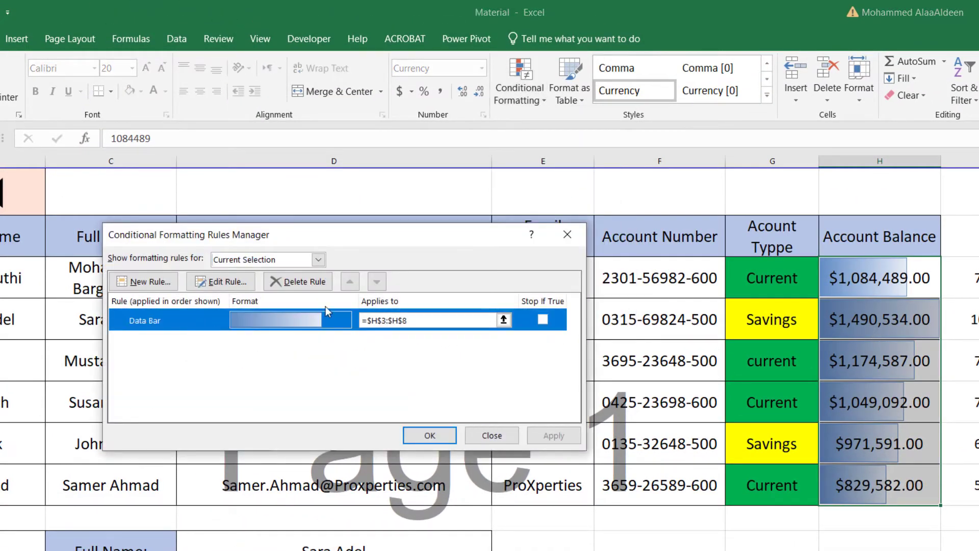
{"action": "left_click", "coordinate": [300, 283]}
{"action": "left_click", "coordinate": [433, 438]}
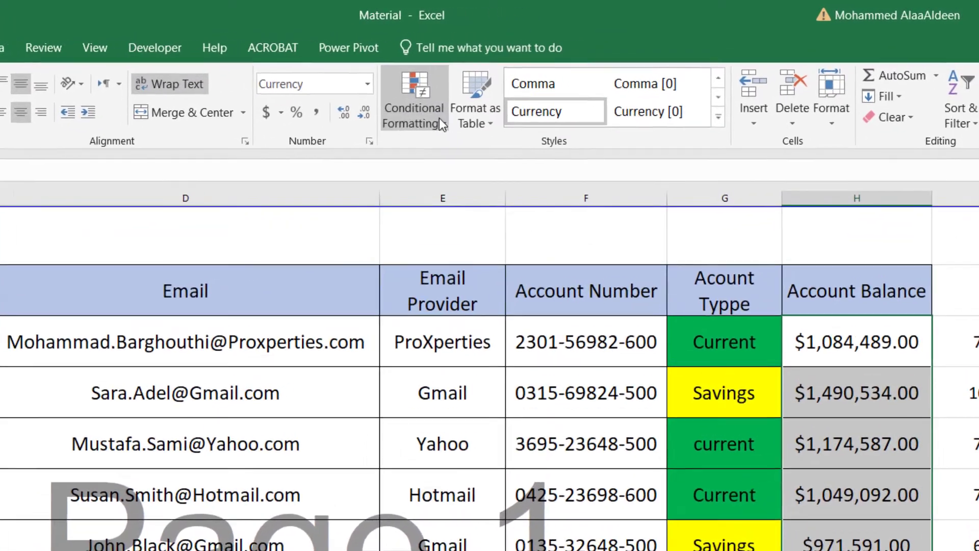
Apply a blue-white-red color scale to the Account Balance values and open the Filter worksheet
{"action": "left_click", "coordinate": [520, 84]}
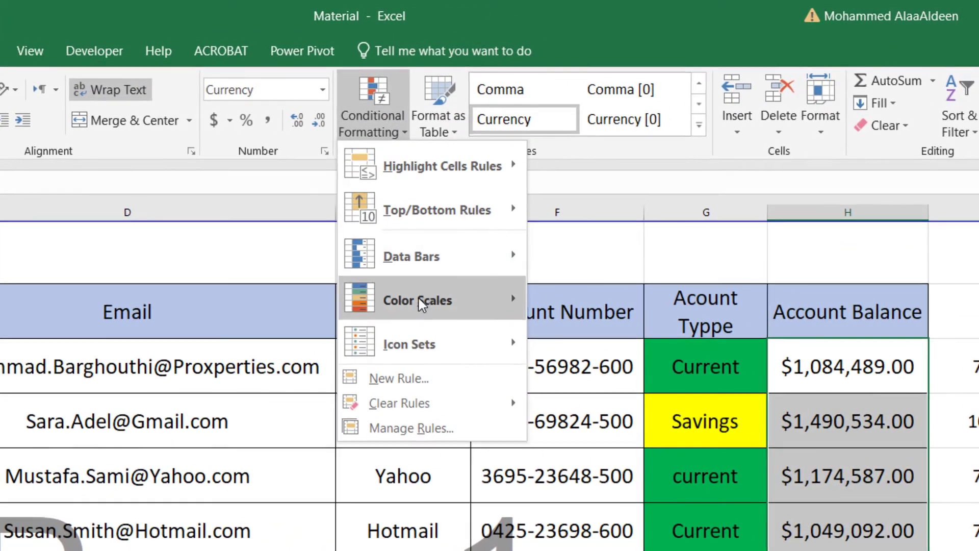
{"action": "mouse_move", "coordinate": [419, 299]}
{"action": "left_click", "coordinate": [544, 330]}
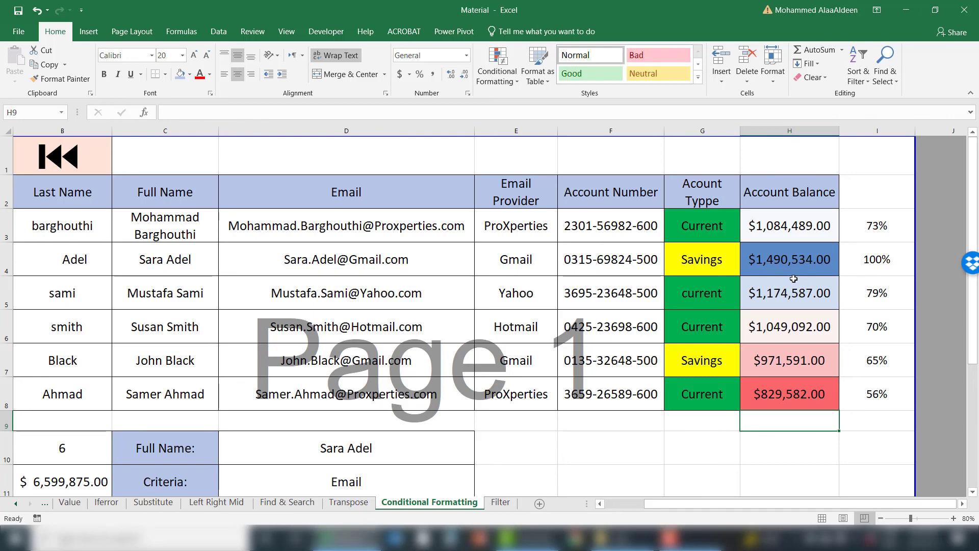
{"action": "left_click", "coordinate": [493, 506]}
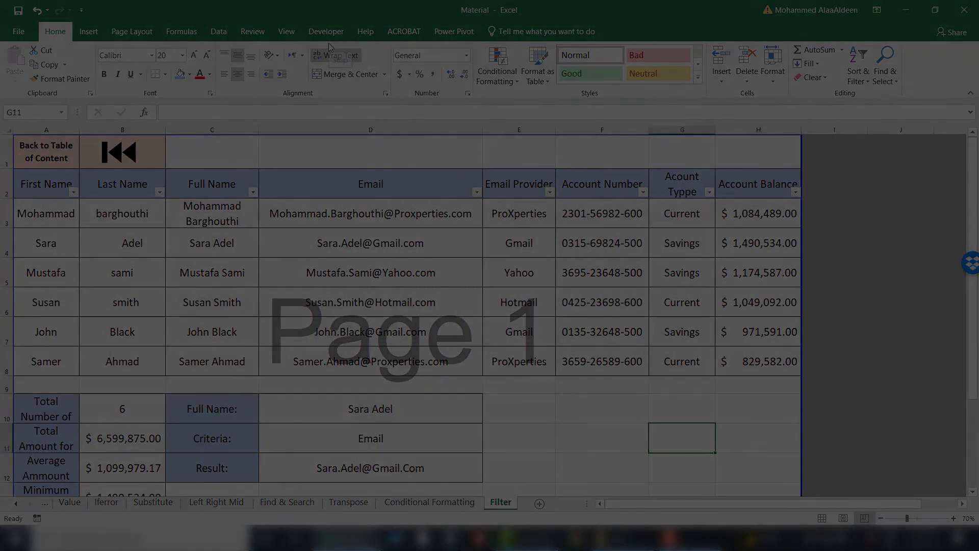